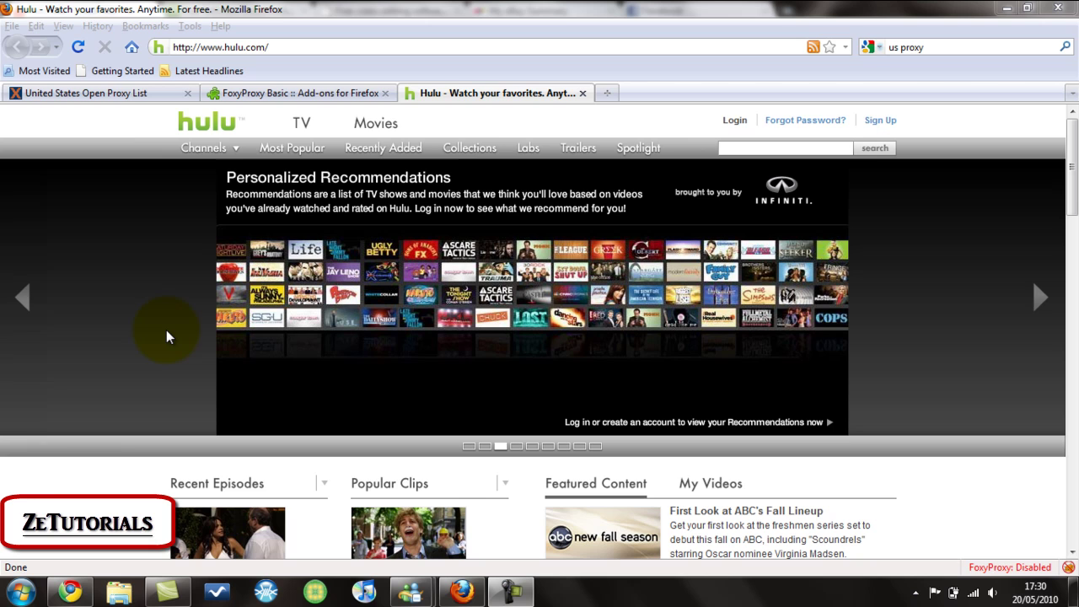
left_click(242, 92)
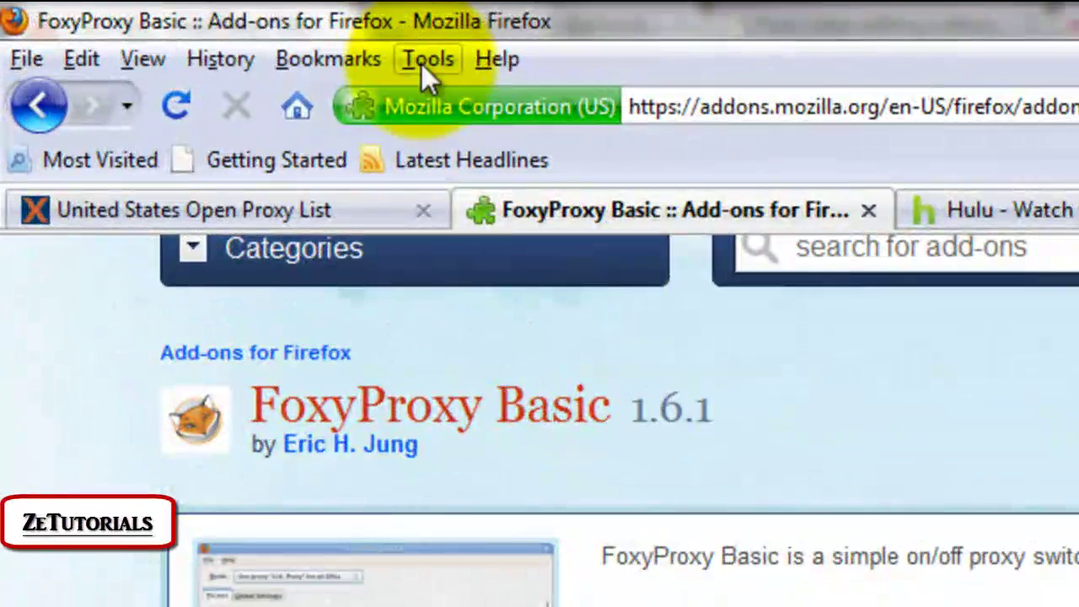
left_click(422, 64)
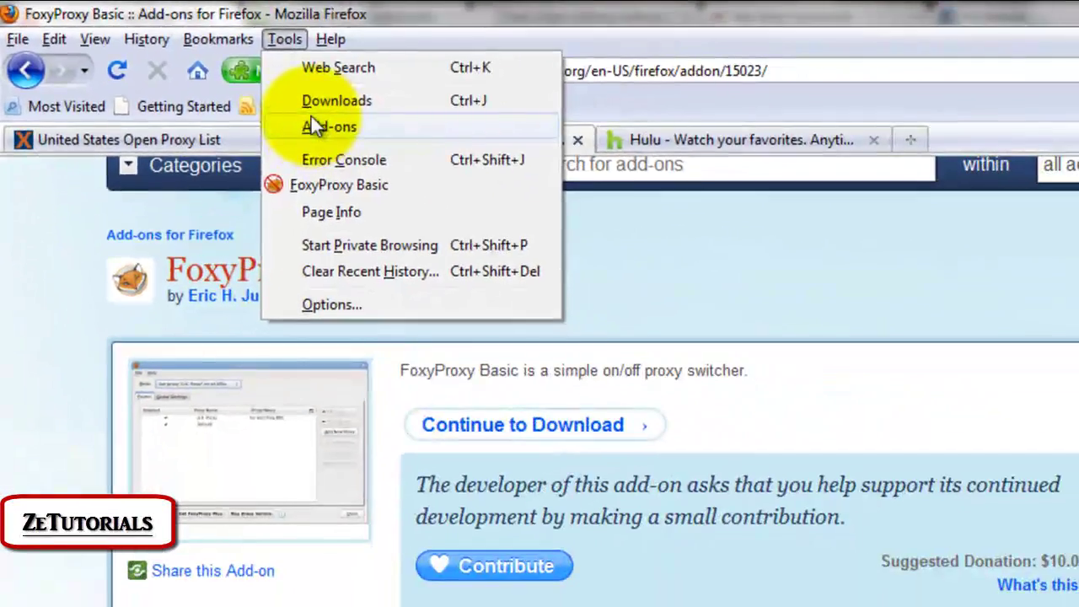
left_click(358, 148)
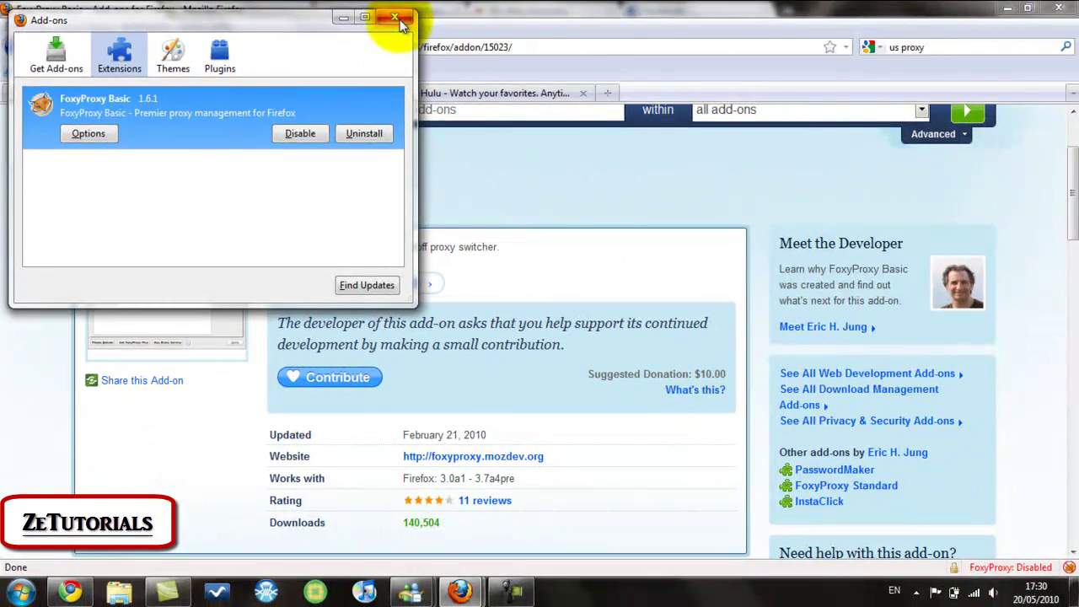
left_click(401, 24)
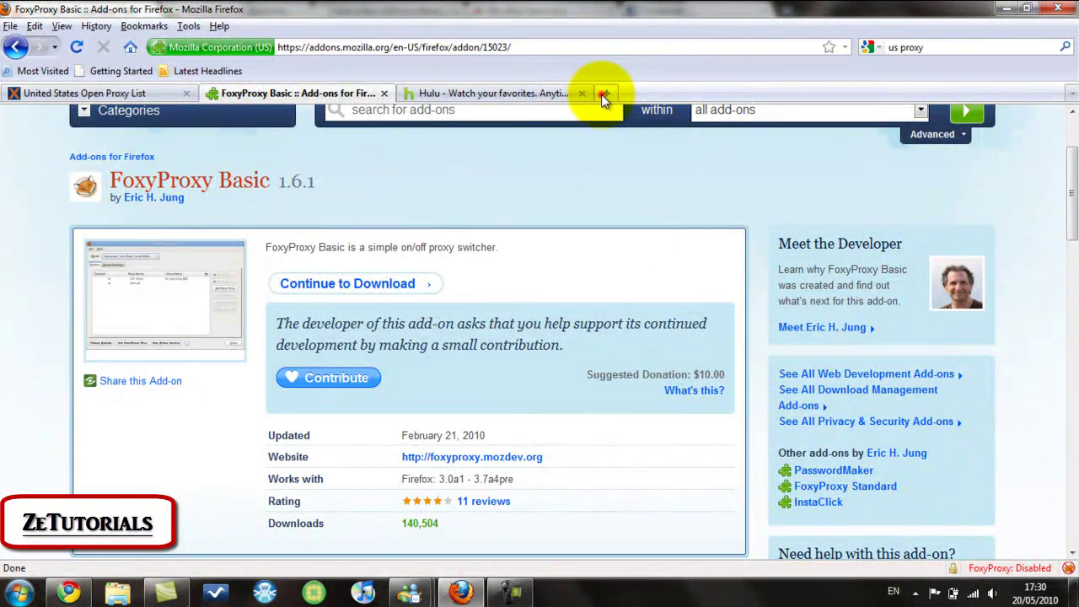
Step: In a new tab, search 'us proxy' and open the XROXY United States Open Proxy List
left_click(603, 93)
left_click(928, 48)
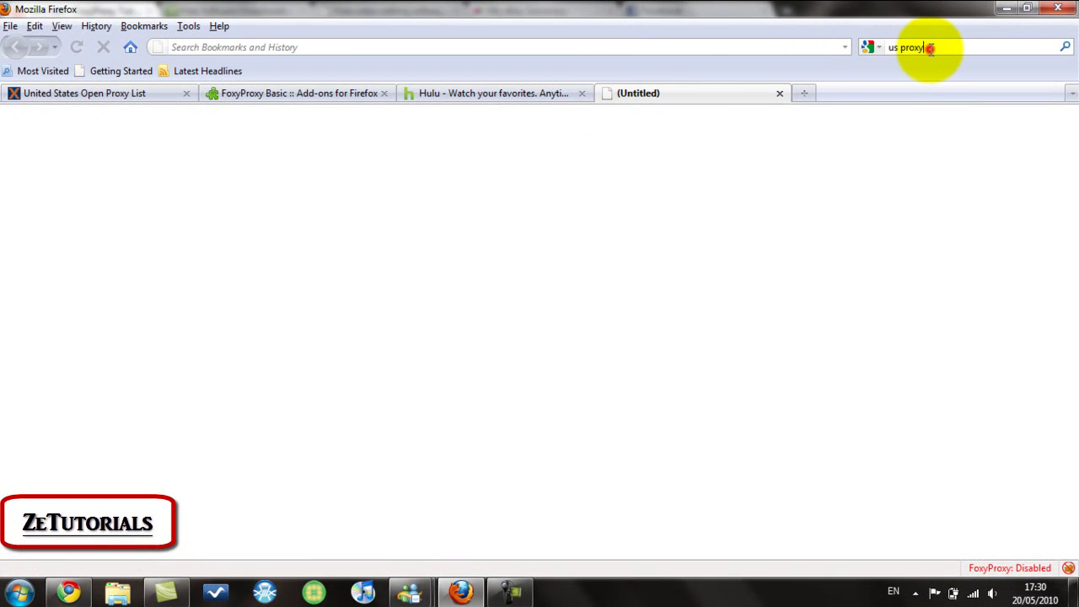
key("Return")
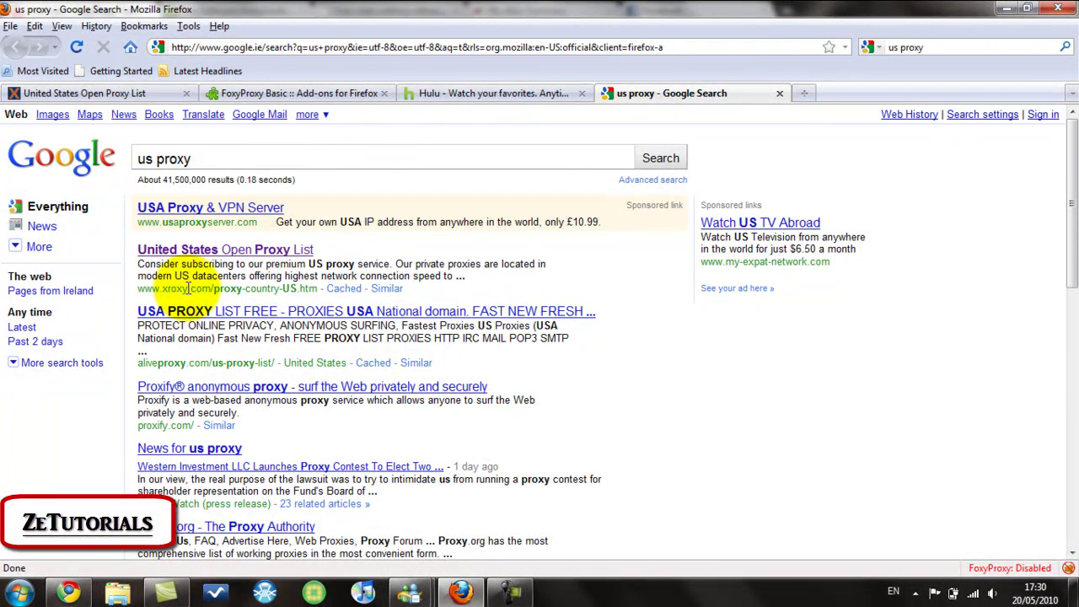
left_click(225, 253)
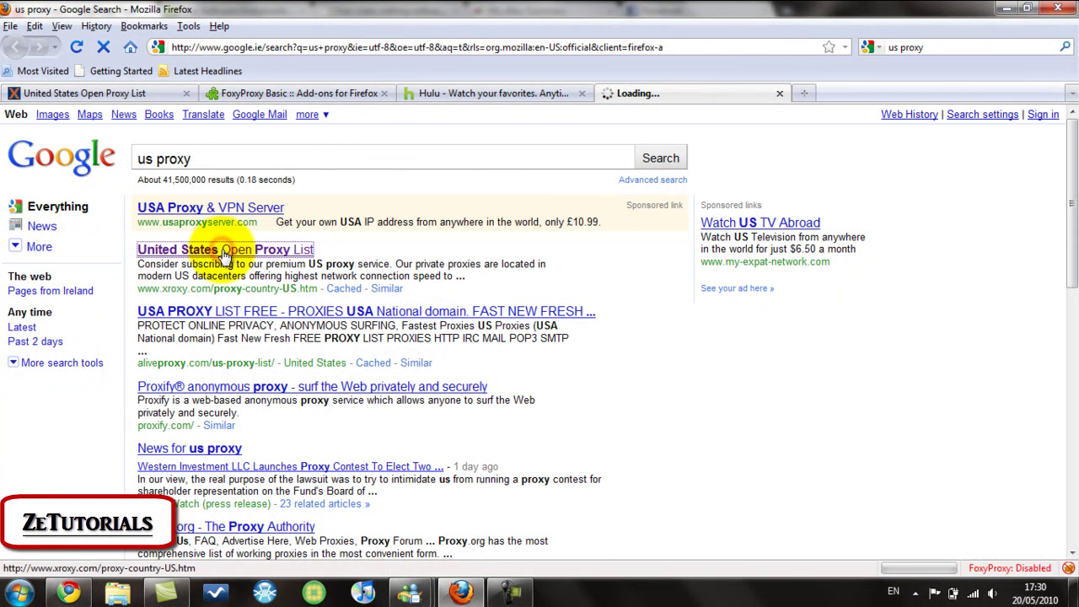
scroll(225, 257, "down", 5)
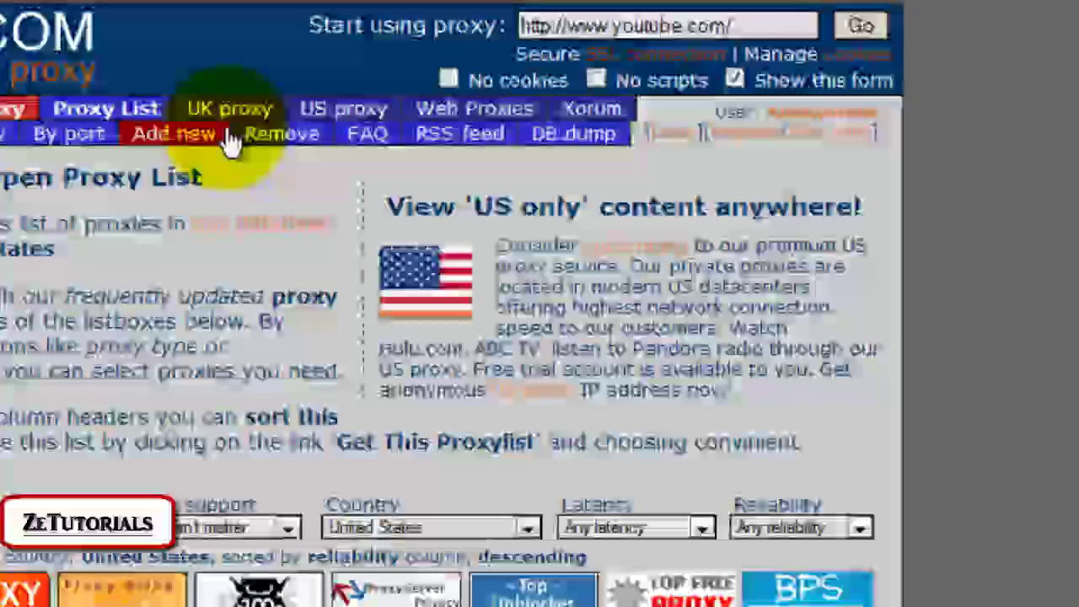
left_click(228, 109)
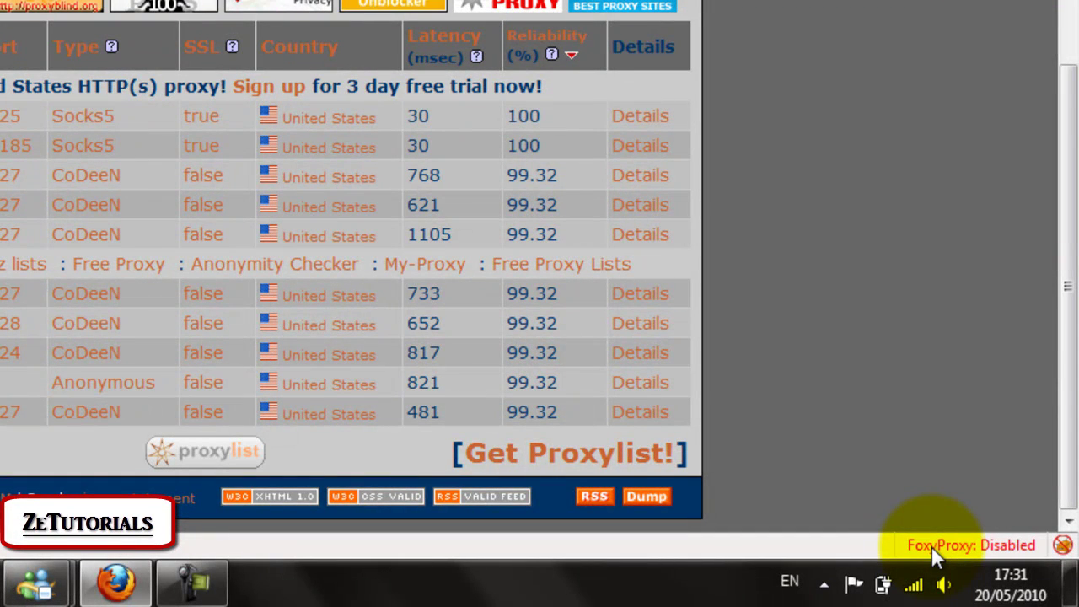
Step: Add a new FoxyProxy proxy with host 152.3.138.4 and port 3127
left_click(933, 549)
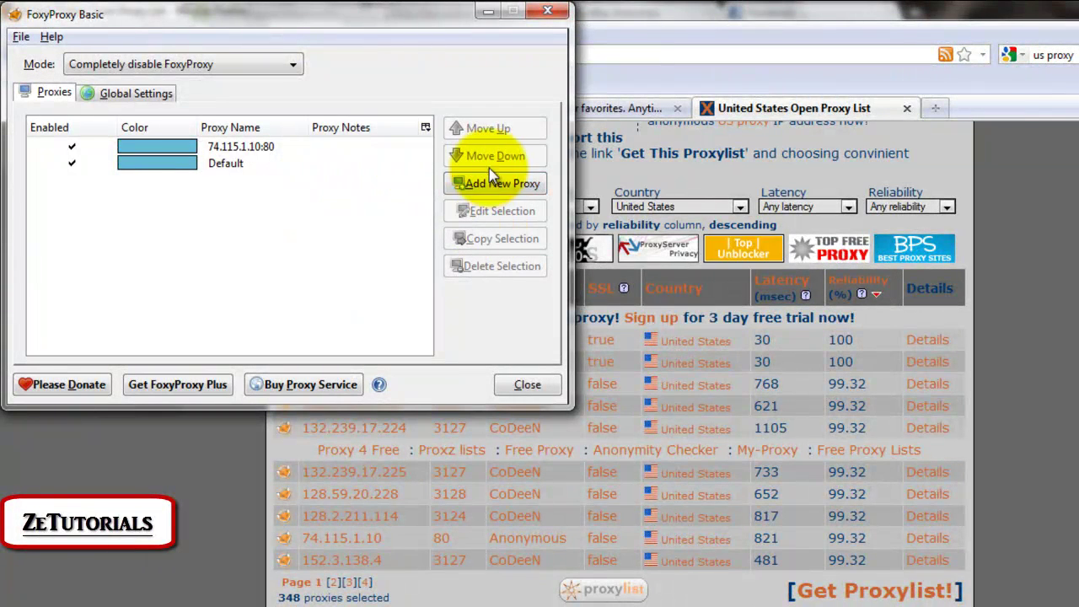
left_click(496, 190)
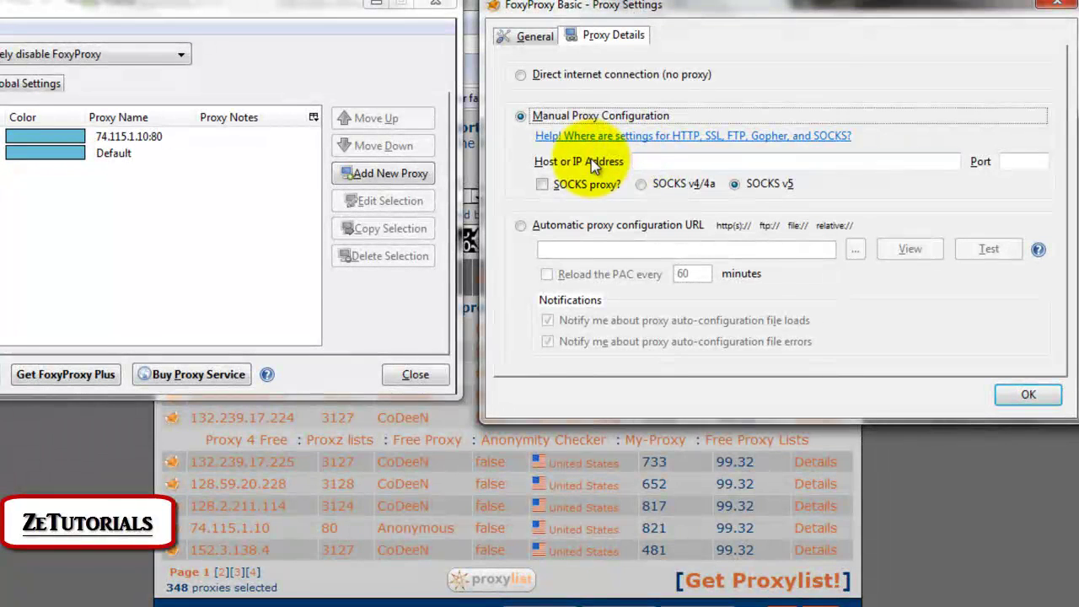
left_click(663, 160)
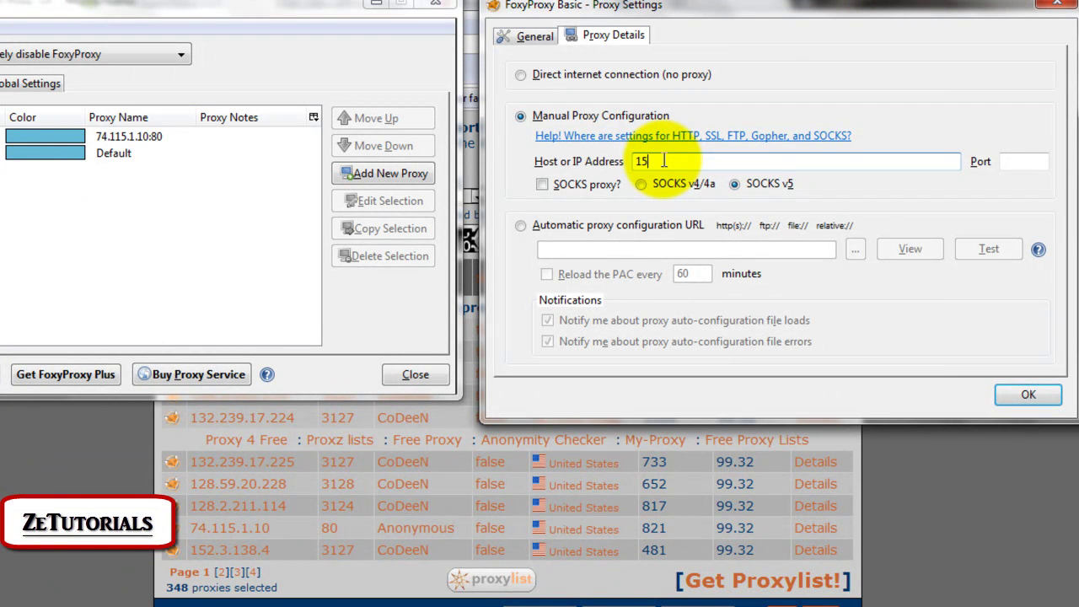
type(".3.138.4")
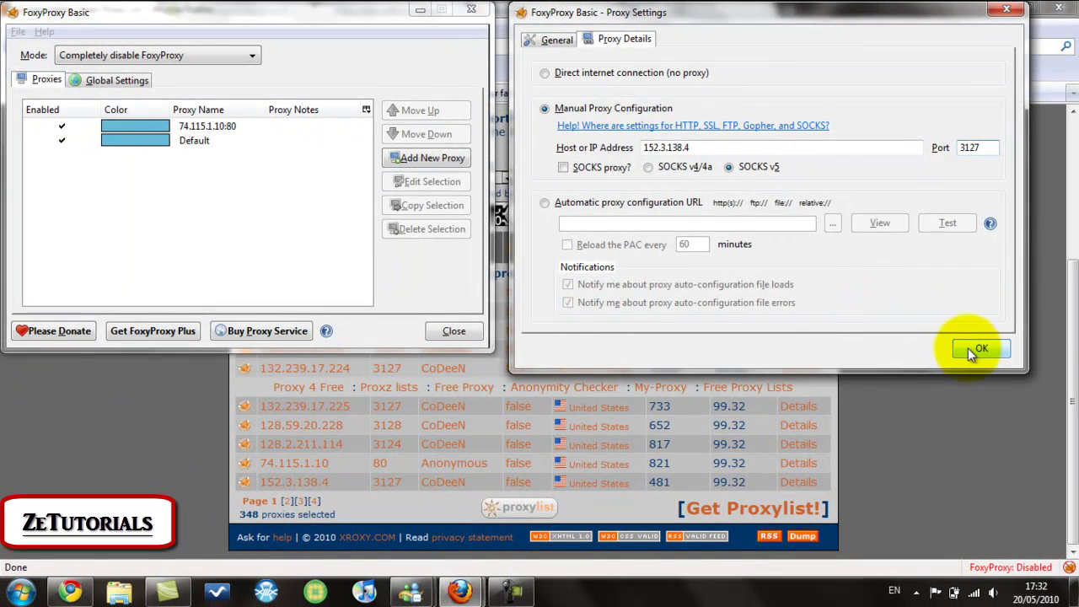
left_click(968, 348)
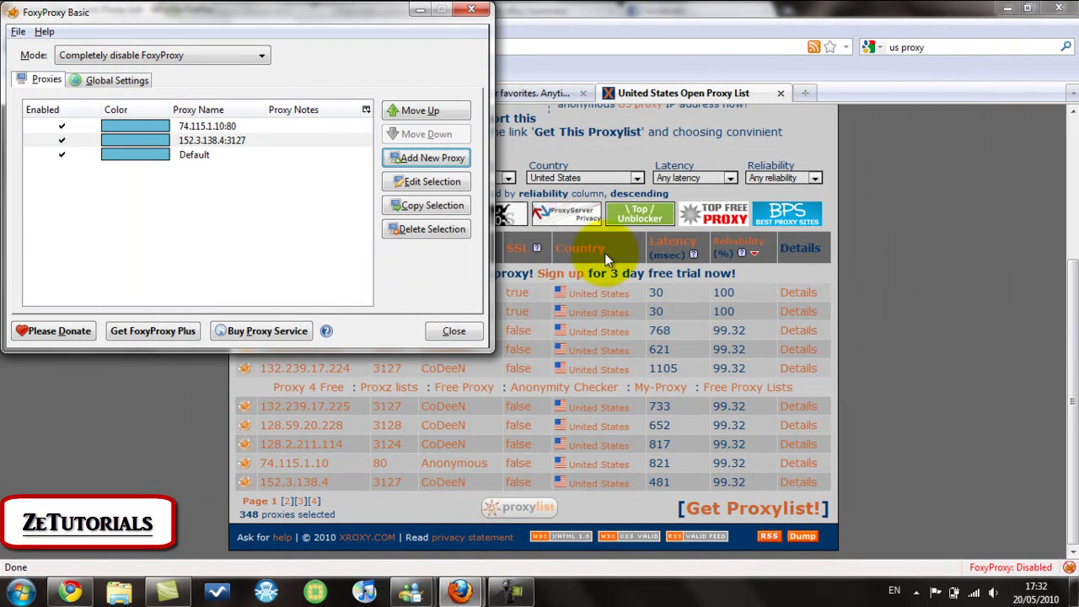
Step: Close FoxyProxy and open the Saturday Night Live 'Digital Short: Great Day' clip on Hulu
left_click(466, 333)
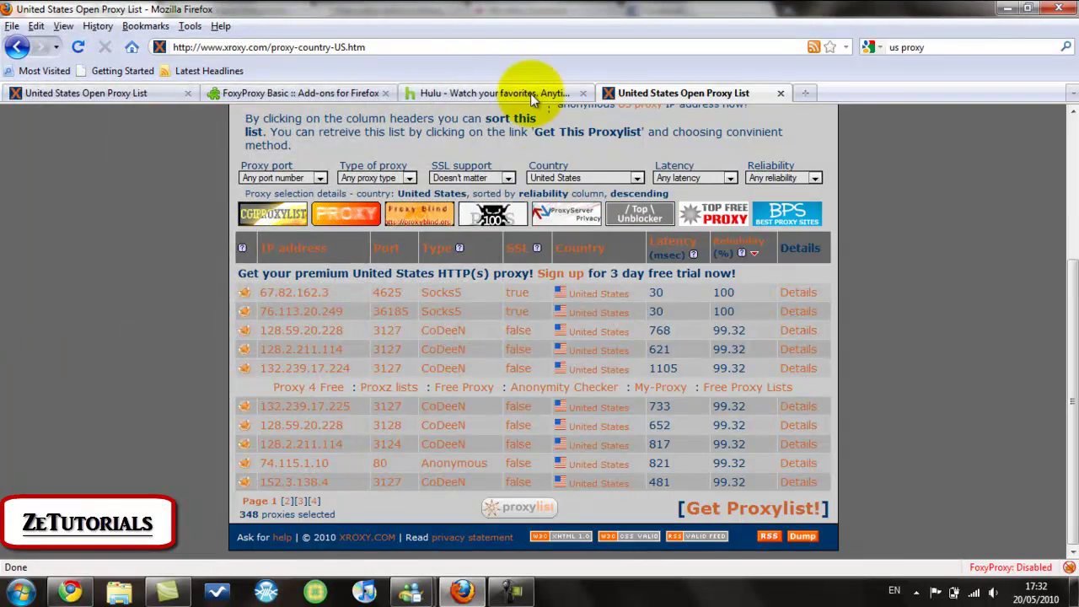
left_click(522, 91)
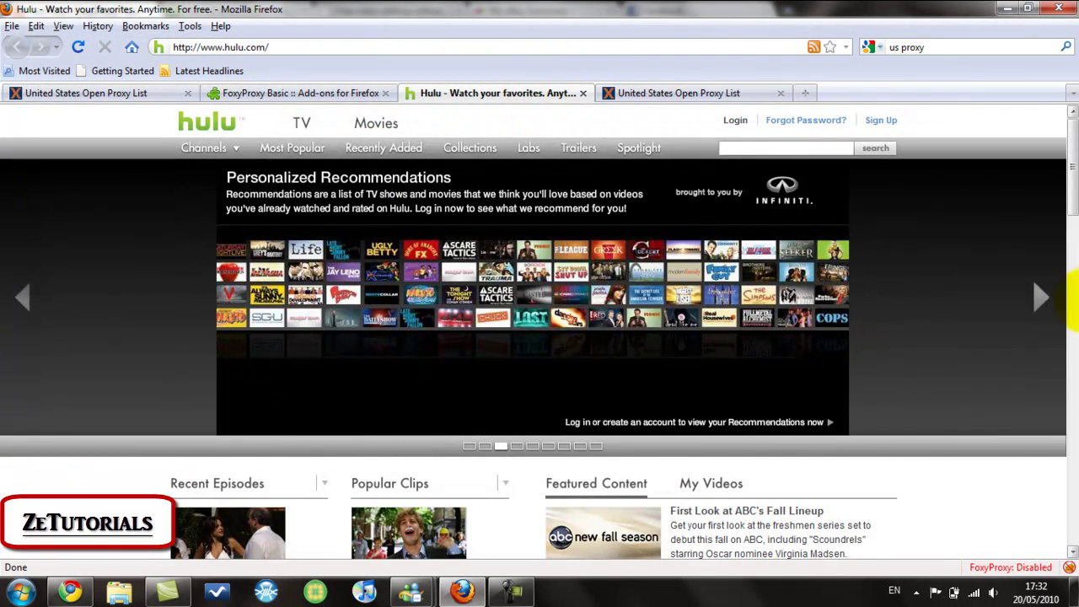
mouse_move(1073, 203)
left_mouse_down()
mouse_move(1067, 313)
mouse_move(1069, 224)
left_mouse_up()
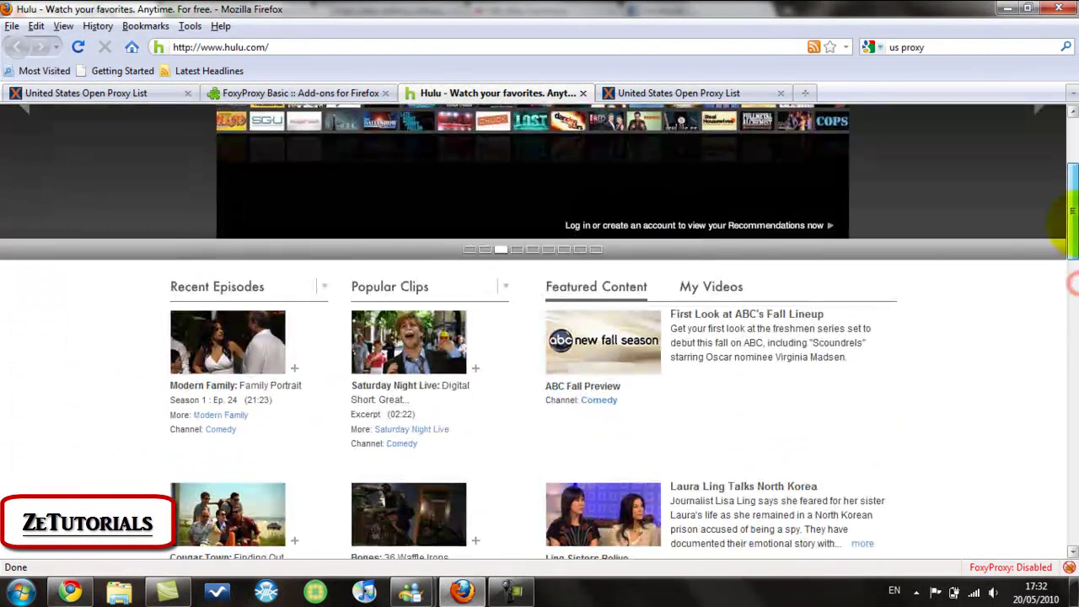
mouse_move(455, 358)
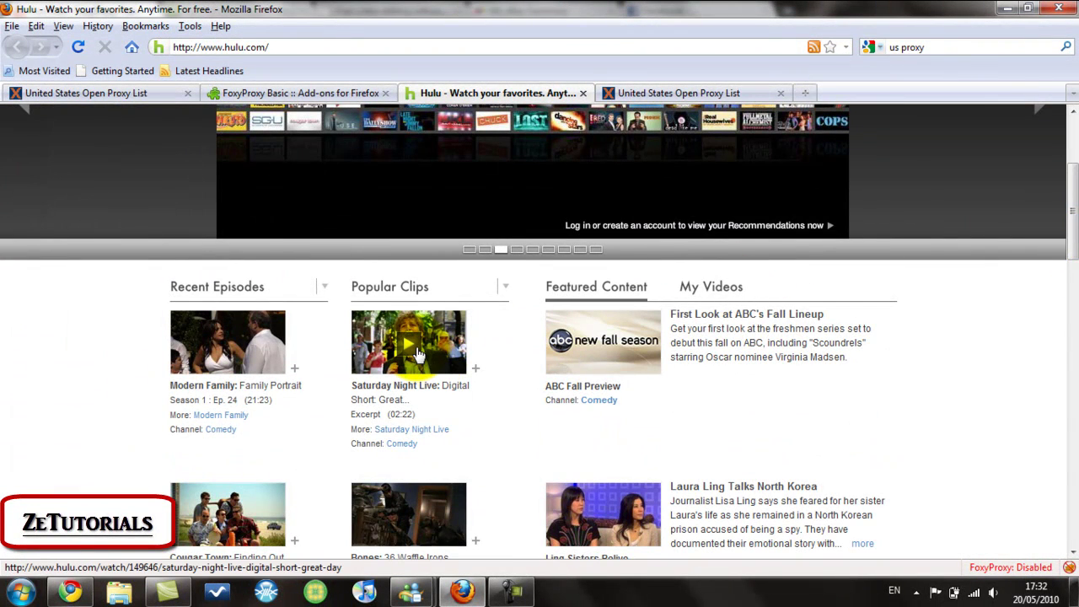
left_click(417, 350)
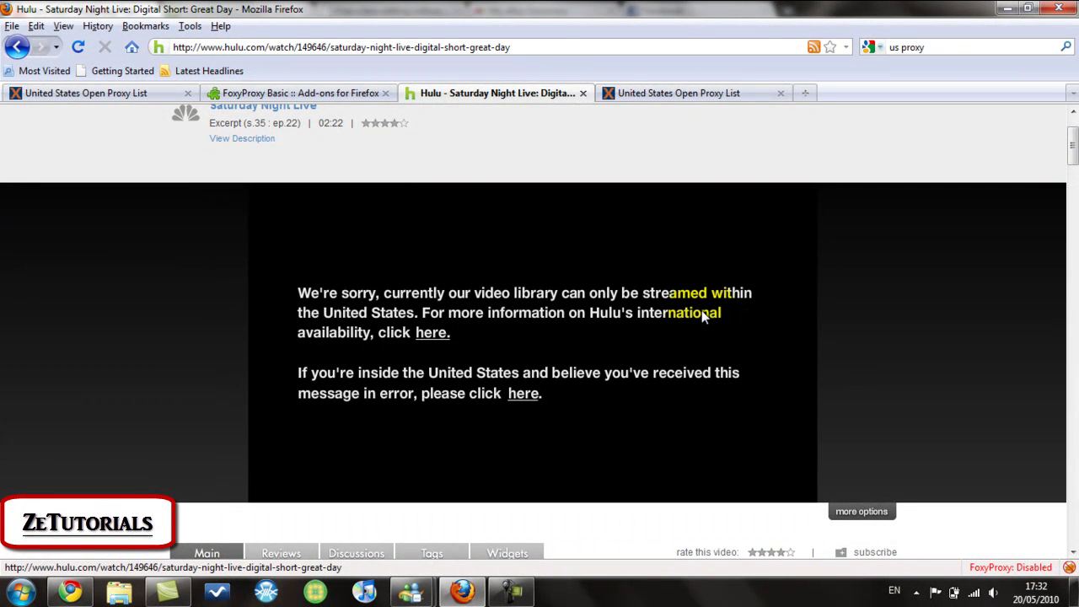
Step: Route all URLs through proxy 74.115.1.10:80 and reload the Hulu clip page
right_click(992, 571)
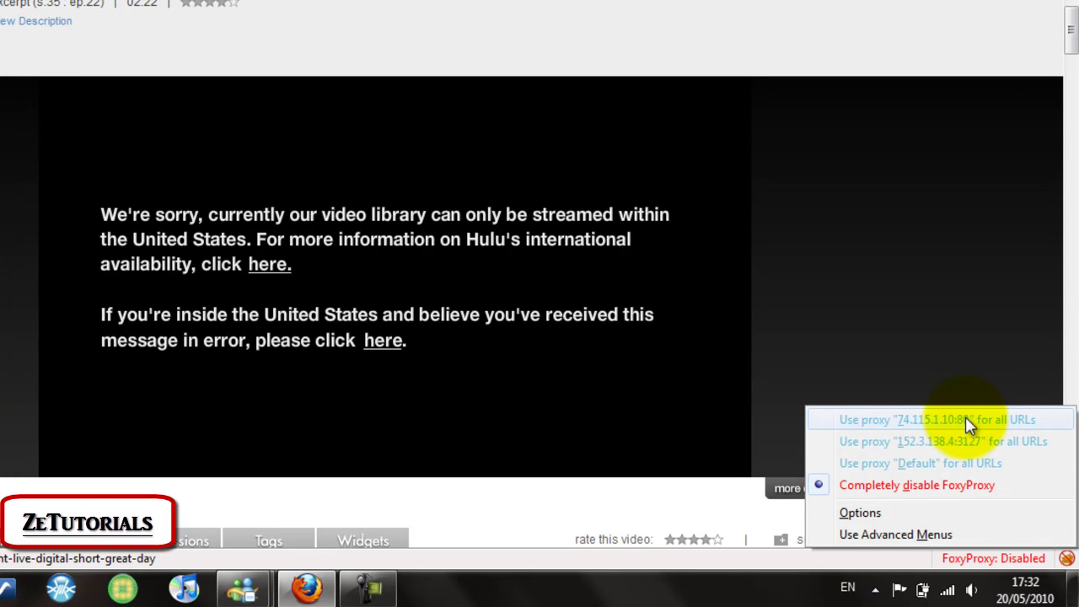
left_click(965, 419)
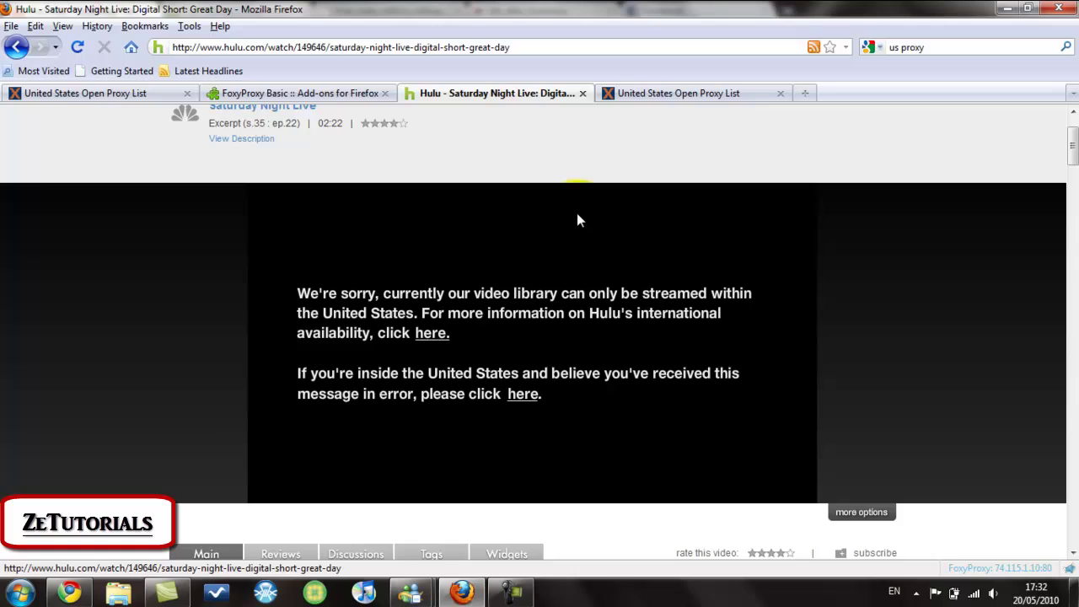
left_click(77, 49)
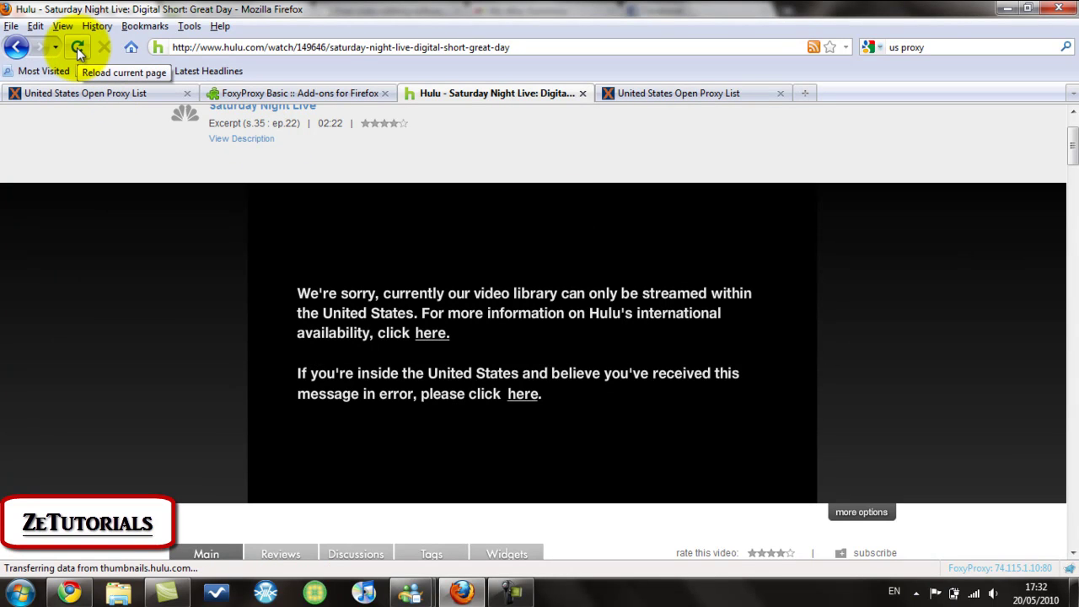
Step: Reload the Great Day clip so its video player loads through the proxy
left_click(77, 47)
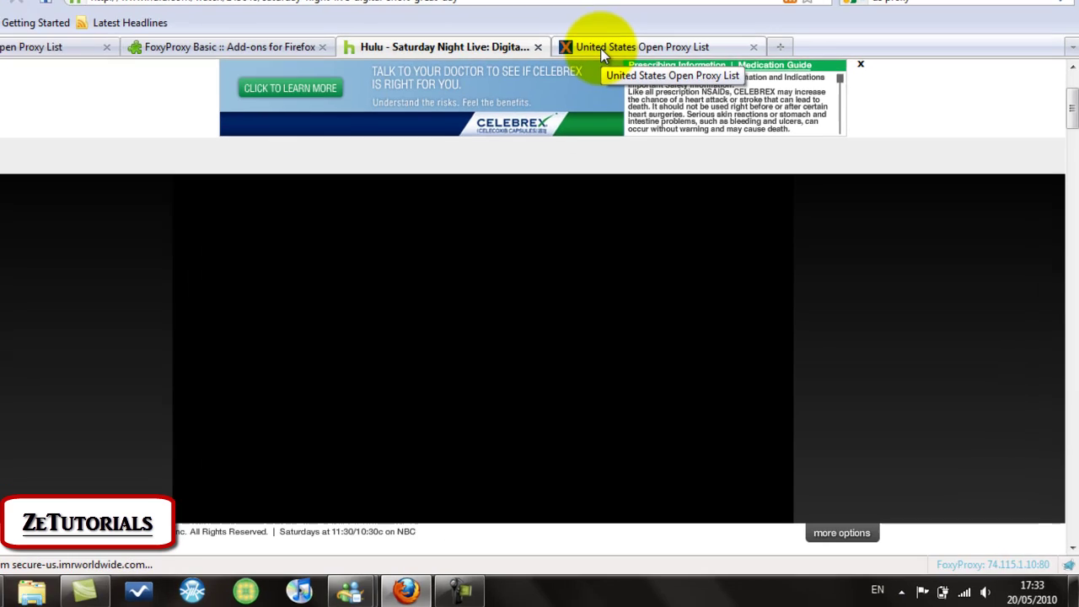
Step: Return to the United States Open Proxy List tab and completely disable FoxyProxy
left_click(640, 95)
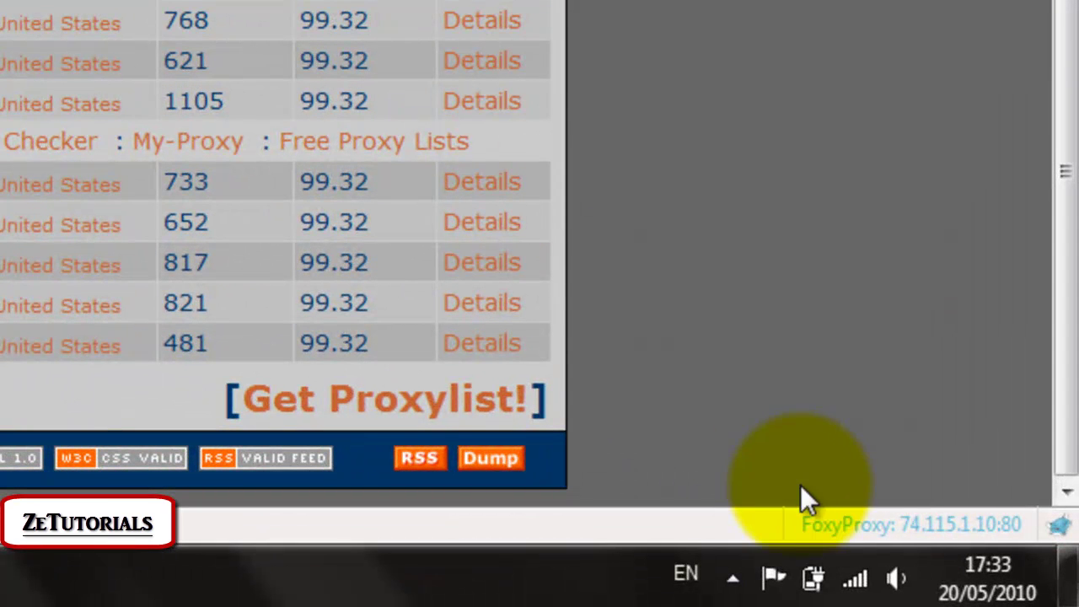
right_click(859, 531)
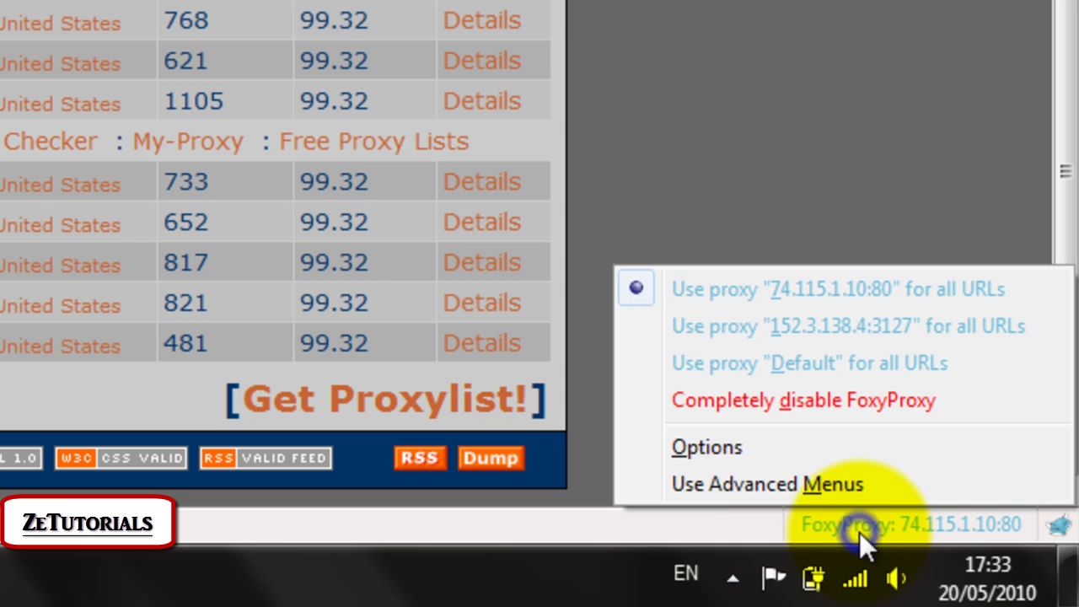
left_click(931, 402)
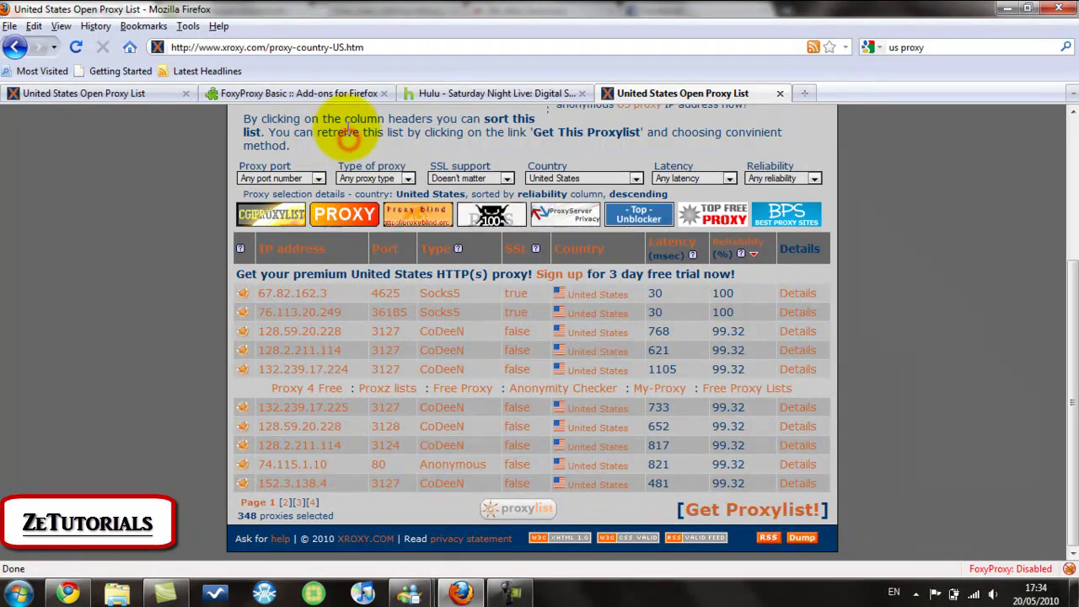
double_click(373, 132)
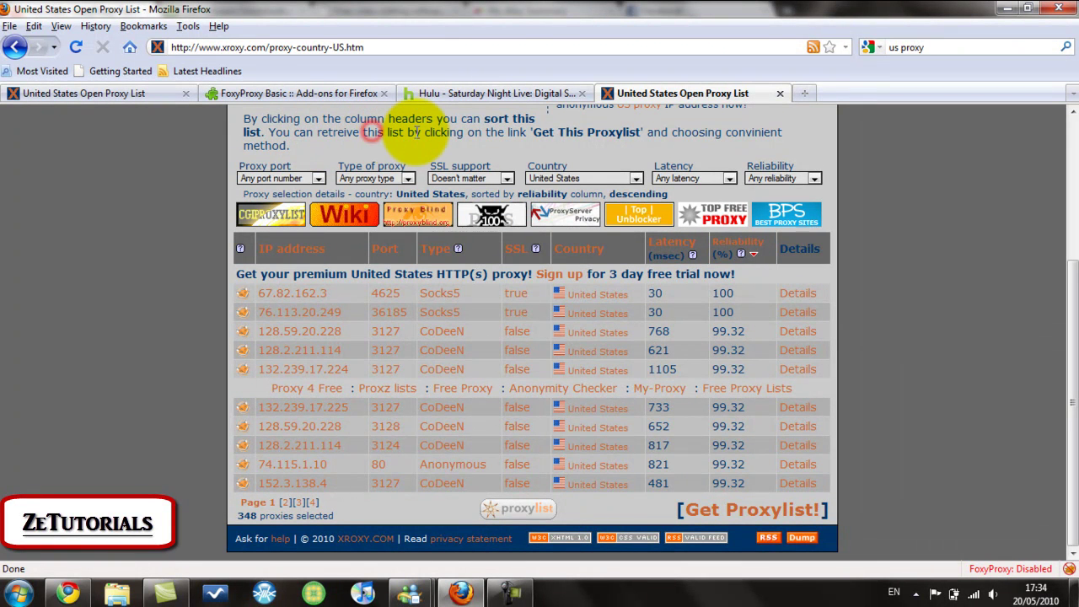
left_click_drag(408, 133, 463, 135)
left_click(461, 135)
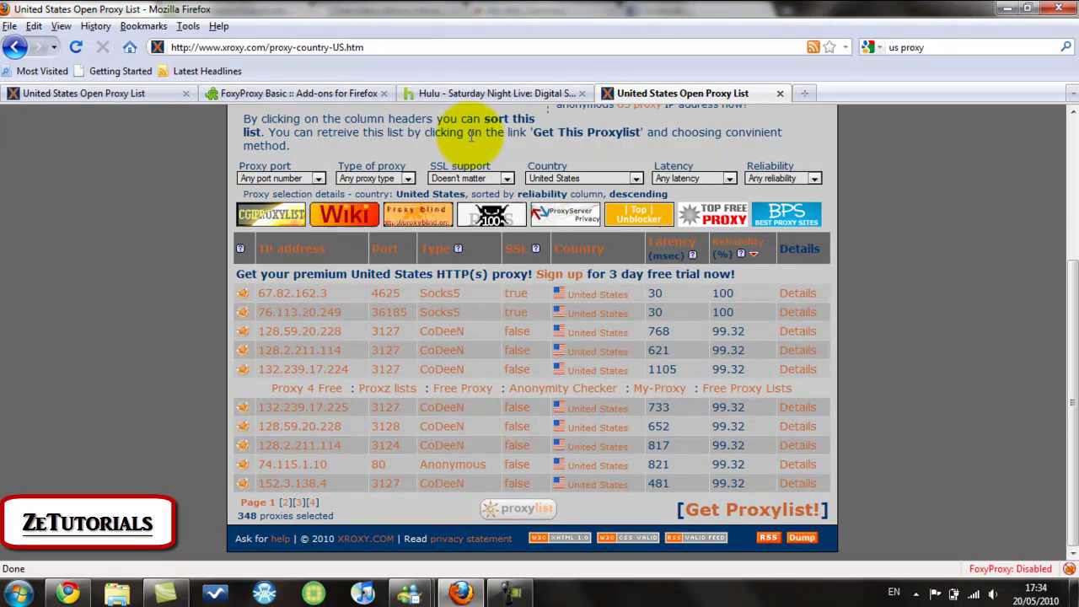
left_click(504, 133)
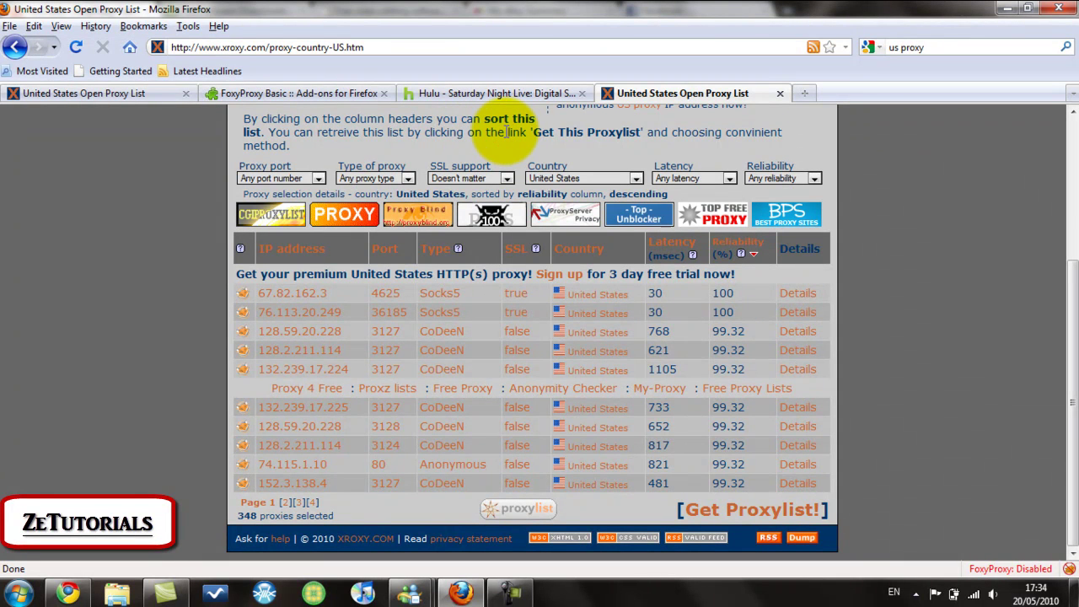
left_click(541, 134)
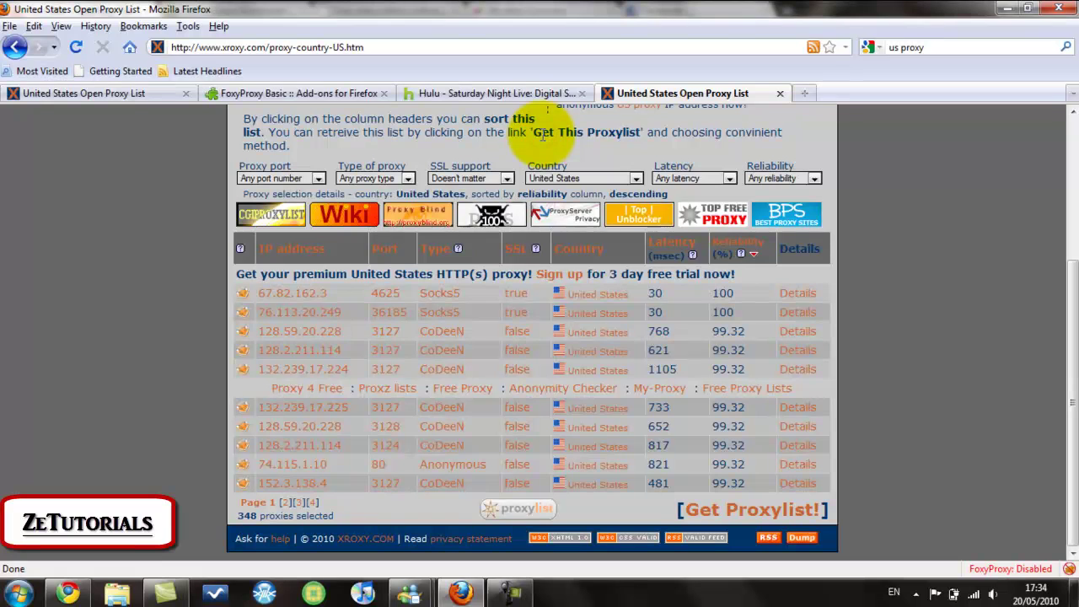